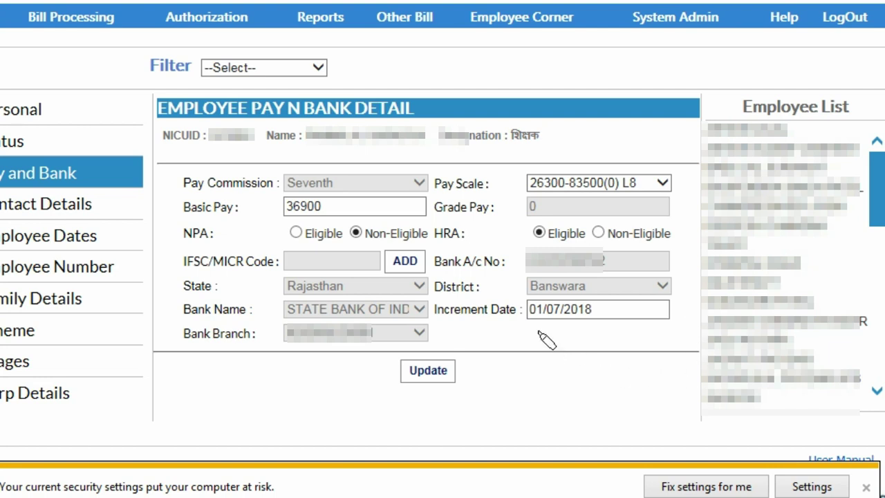
Step: Set the increment date to 01/07/2020 via the date picker, update the record, and confirm the success message
mouse_move(534, 329)
left_mouse_down()
mouse_move(614, 318)
mouse_move(603, 306)
mouse_move(529, 317)
left_mouse_up()
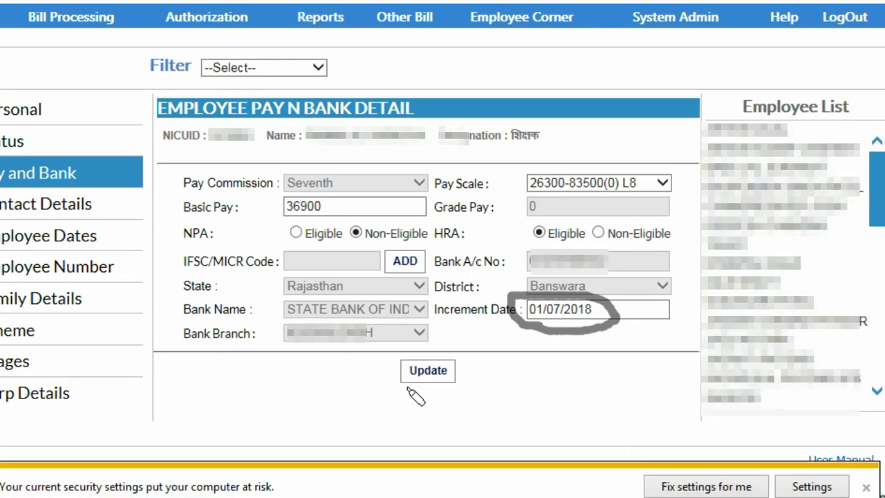
mouse_move(406, 388)
left_mouse_down()
mouse_move(460, 394)
mouse_move(474, 380)
mouse_move(468, 364)
mouse_move(453, 351)
mouse_move(405, 385)
mouse_move(418, 398)
left_mouse_up()
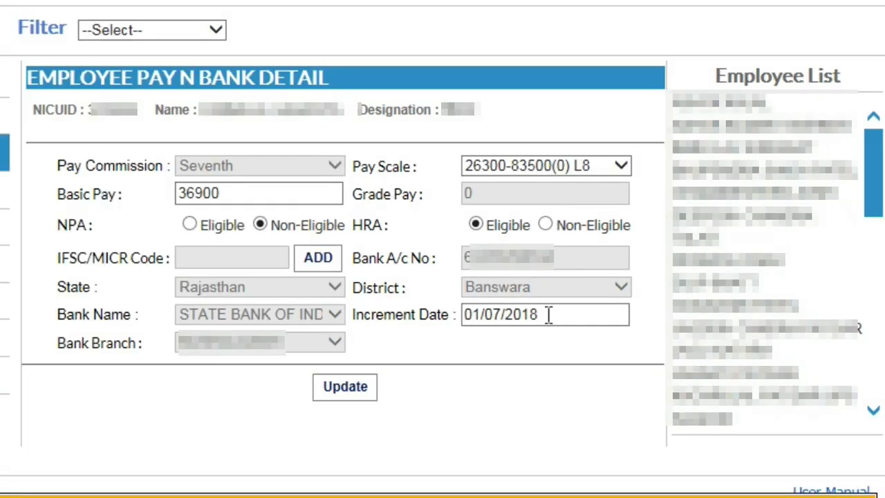
left_click(548, 314)
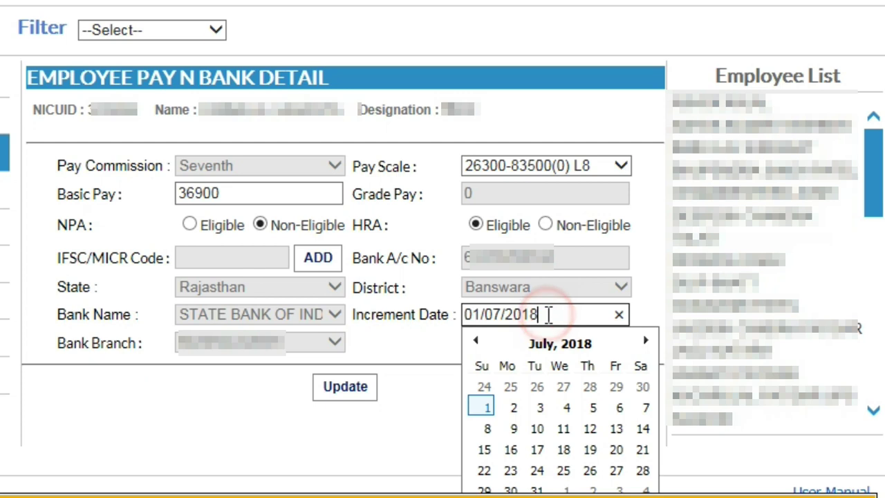
left_click(584, 343)
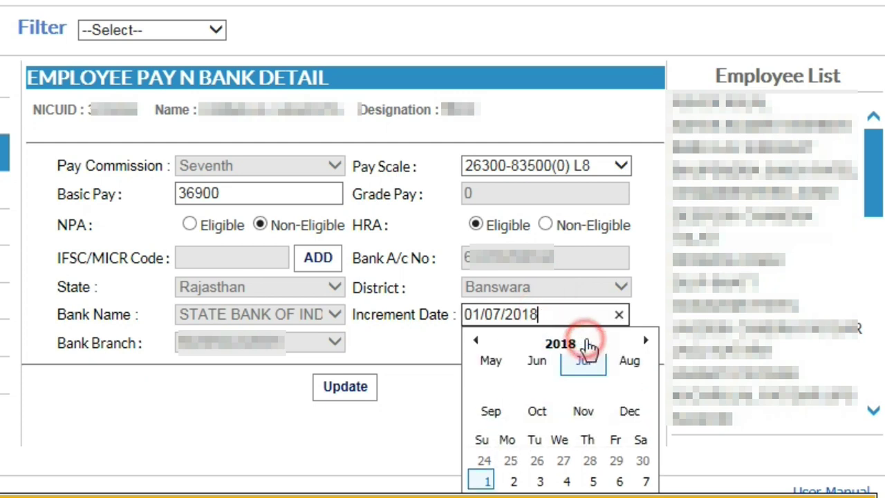
left_click(645, 341)
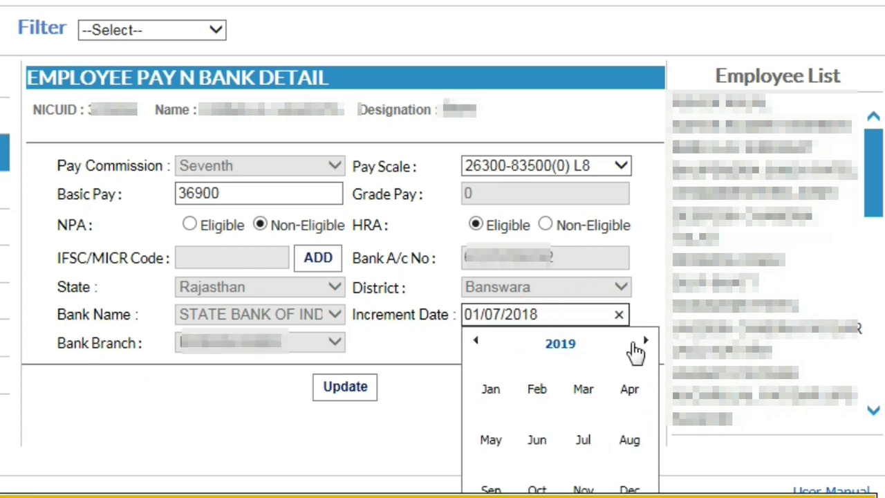
left_click(645, 341)
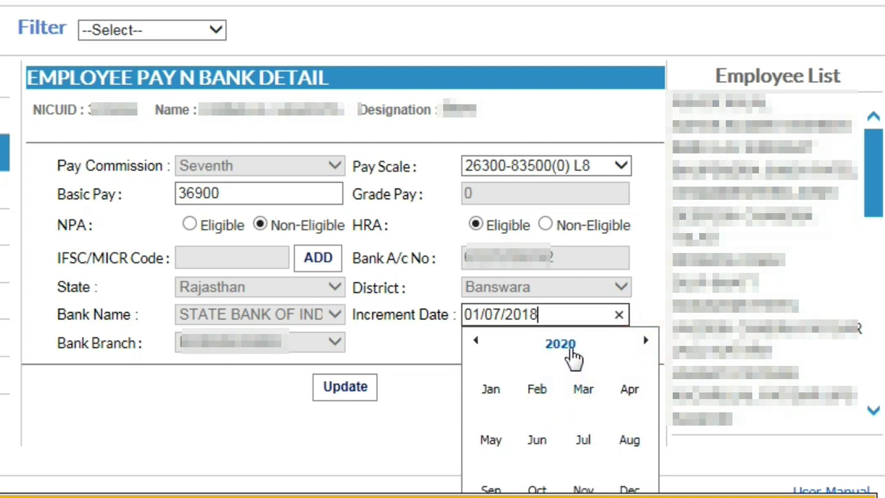
left_click(570, 350)
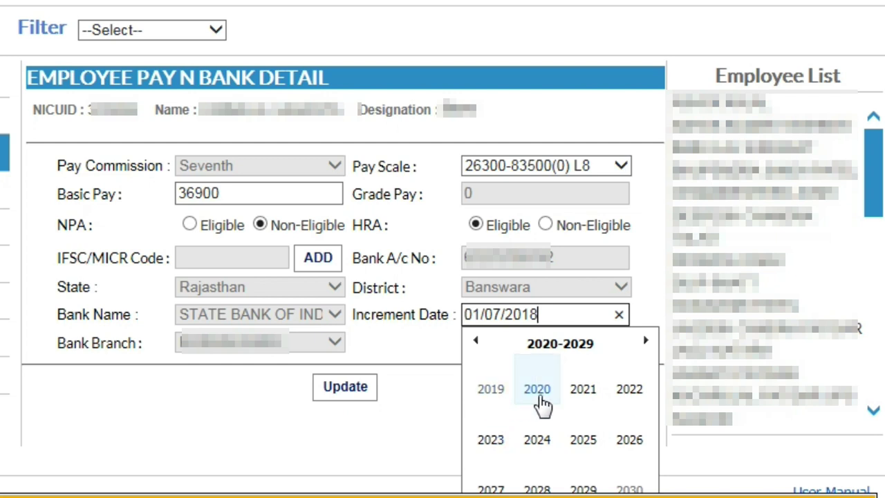
left_click(537, 392)
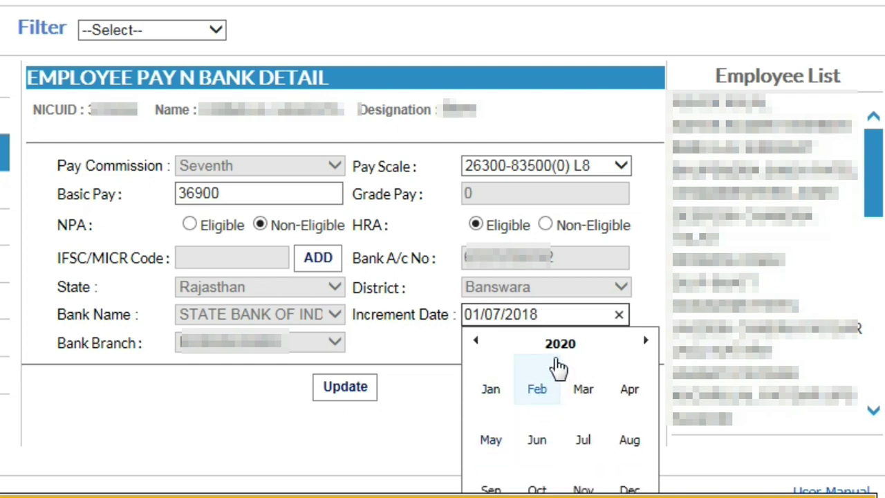
left_click(578, 442)
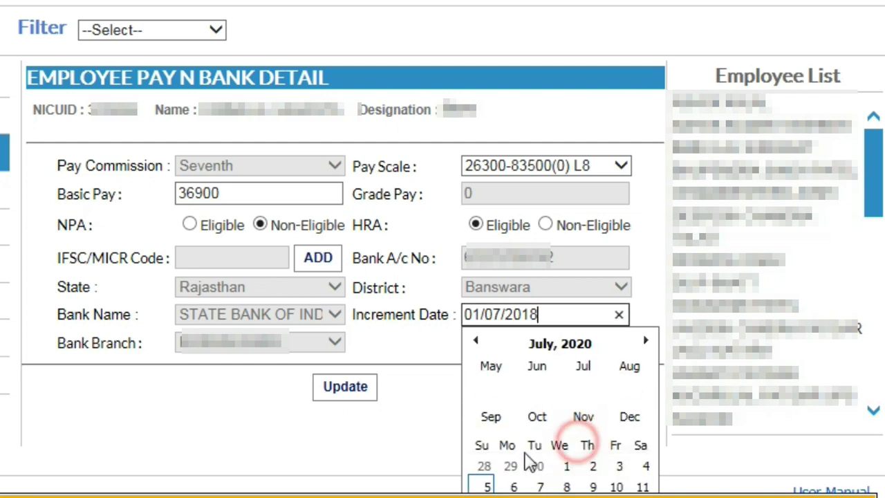
left_click(564, 388)
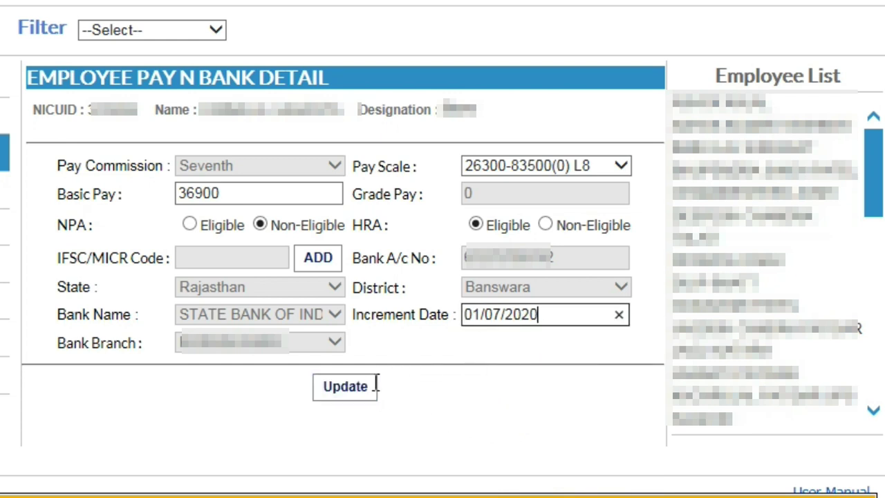
left_click(358, 399)
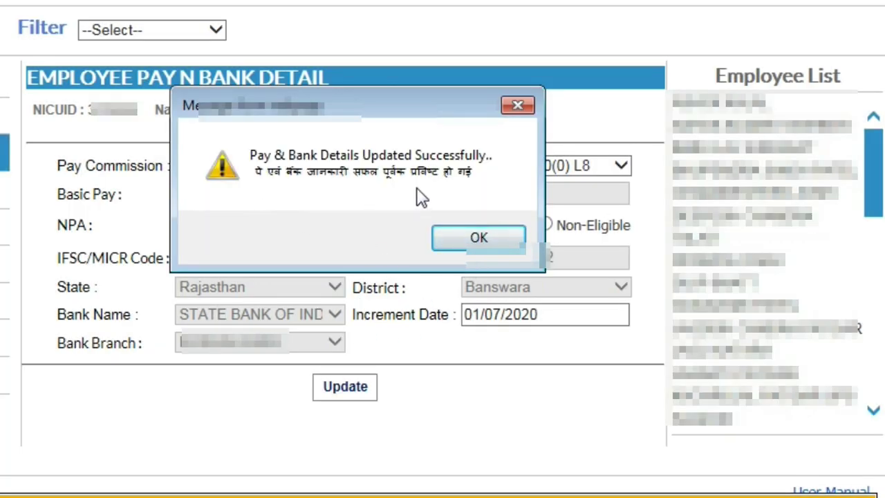
left_click(479, 238)
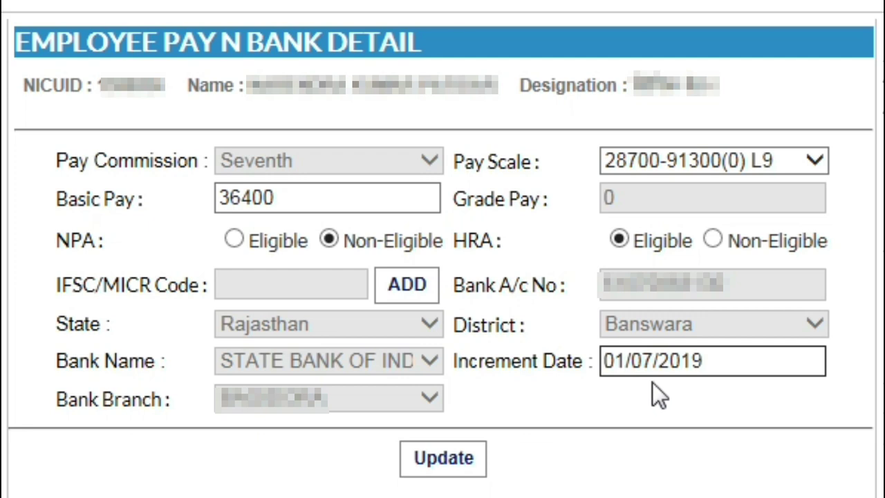
Step: Change the next employee's increment date to 01/07/2020, update, and confirm success
left_click(714, 360)
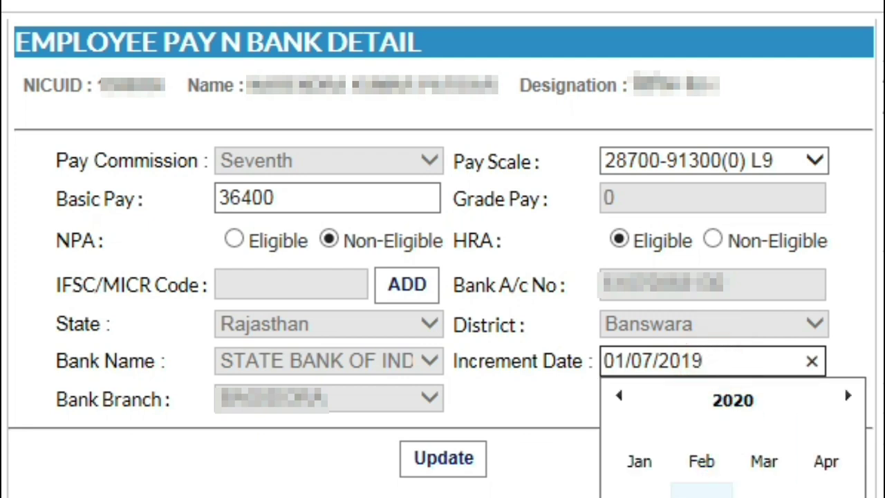
left_click(762, 492)
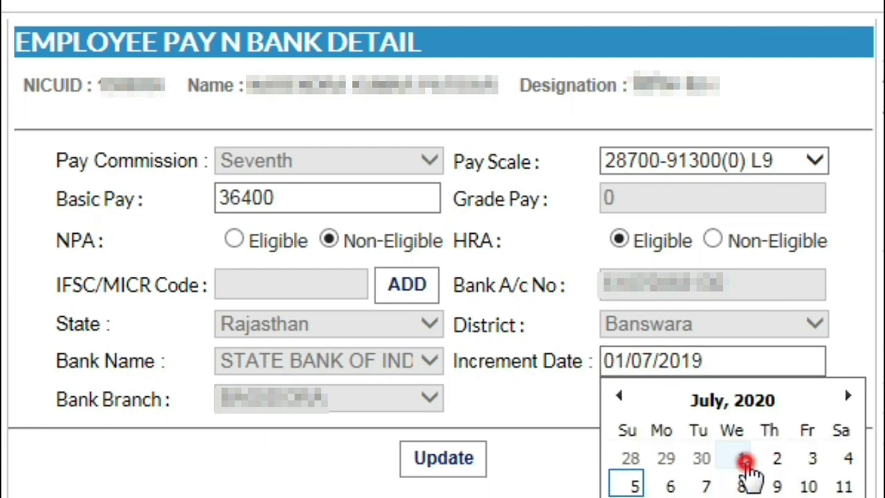
left_click(741, 458)
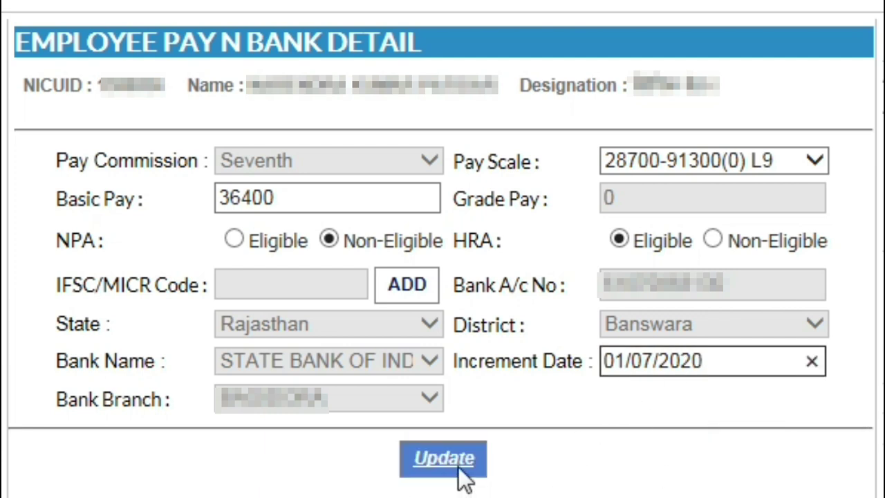
left_click(456, 460)
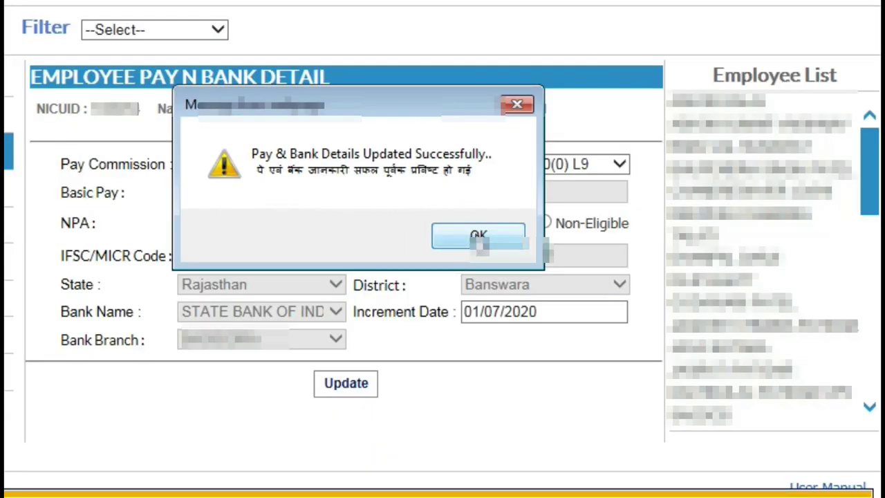
left_click(478, 238)
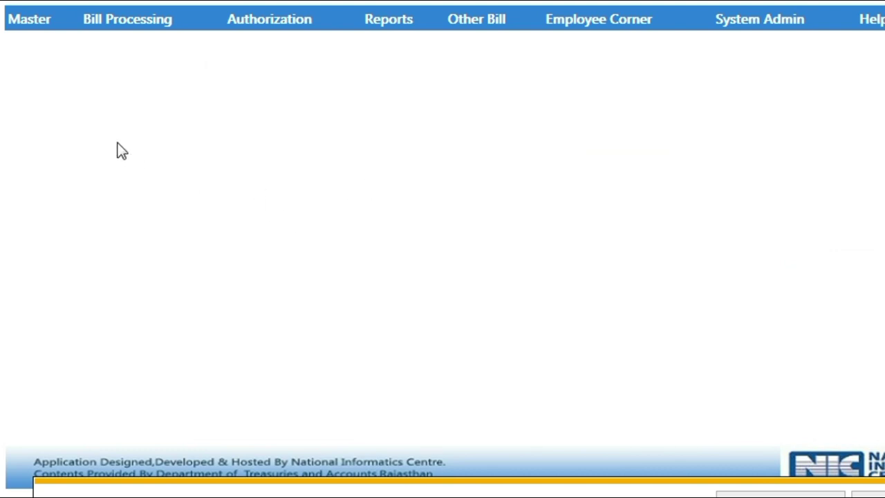
Step: Open Increment Basic and select pay commission Seven with bill ELE 113 01 01
mouse_move(25, 24)
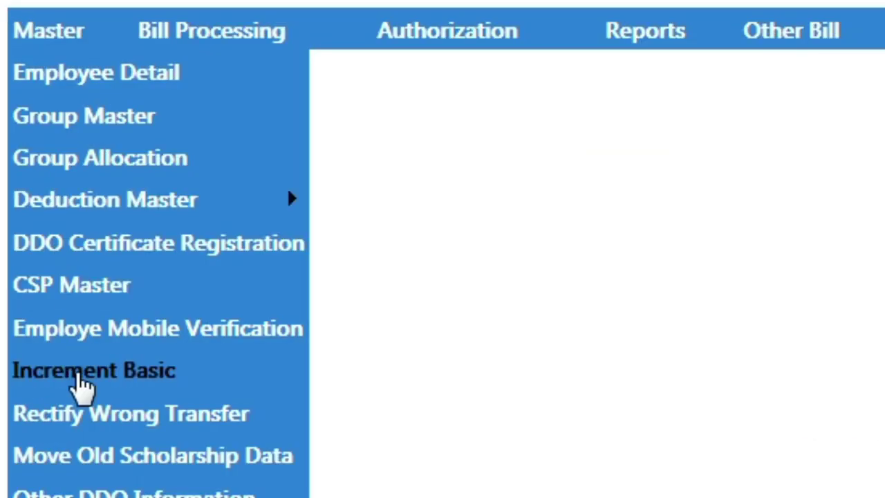
left_click(106, 386)
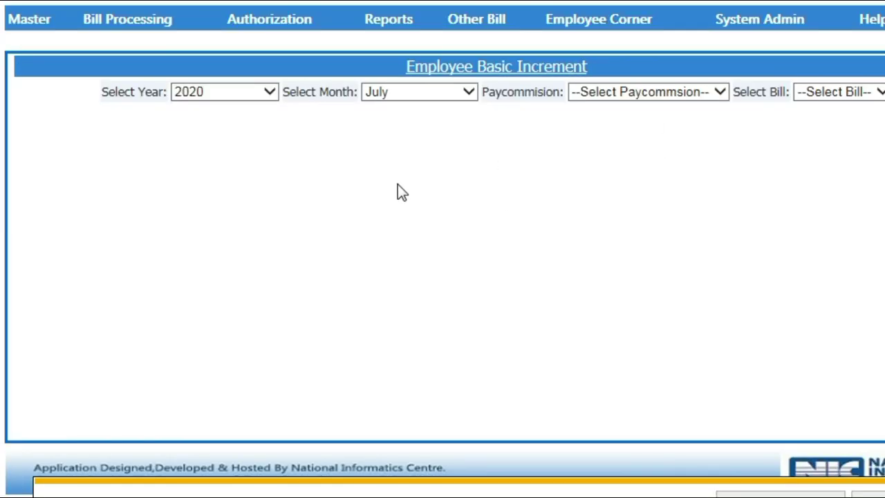
left_click(630, 93)
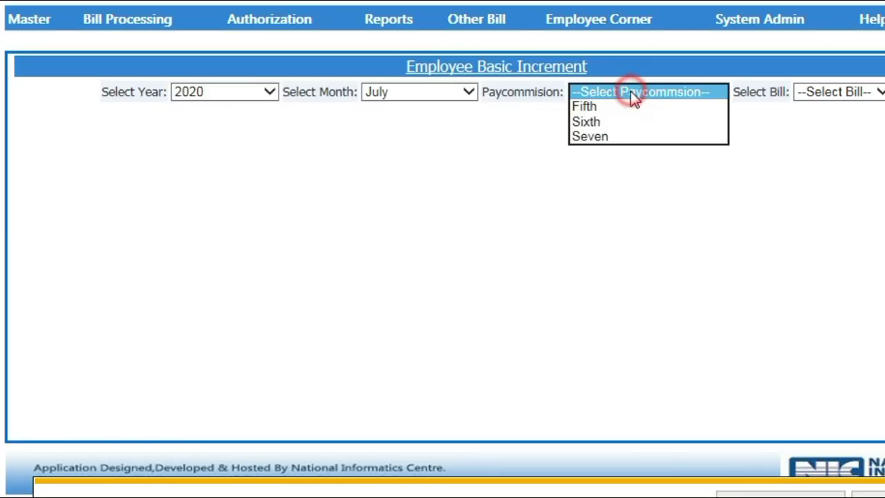
left_click(621, 138)
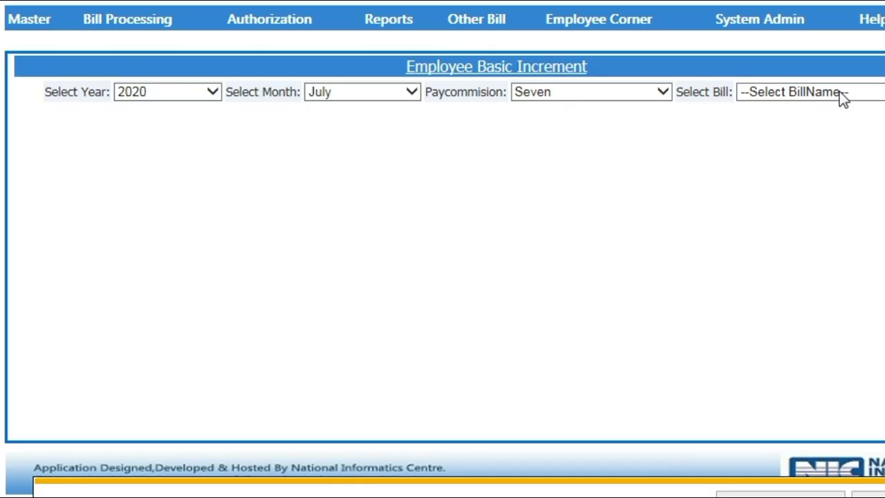
left_click(841, 94)
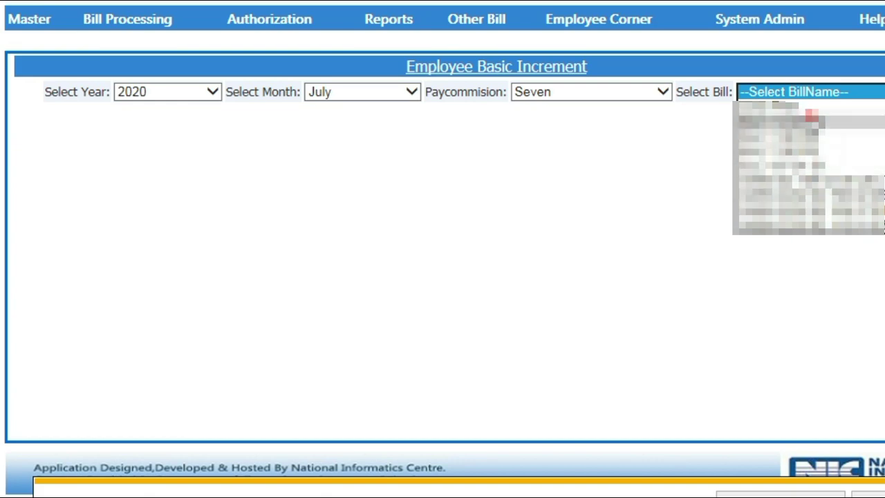
left_click(811, 119)
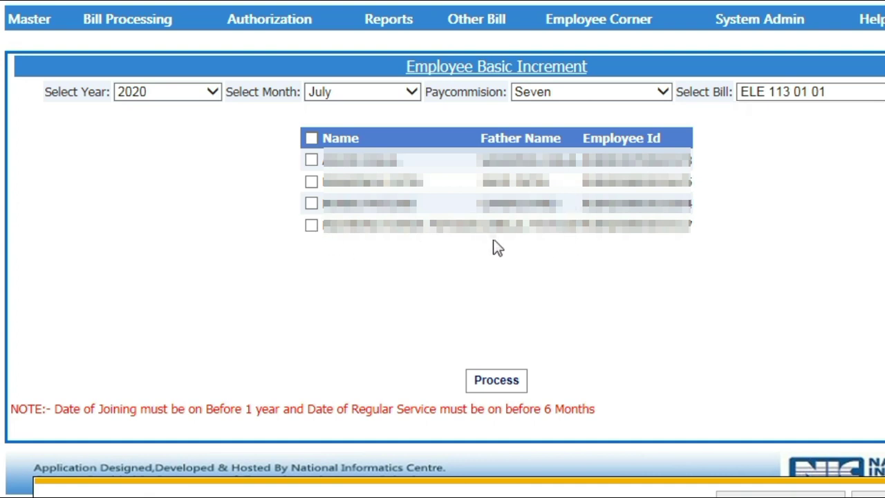
Step: Tick the listed employees' checkboxes so all four are selected for increment
left_click(311, 160)
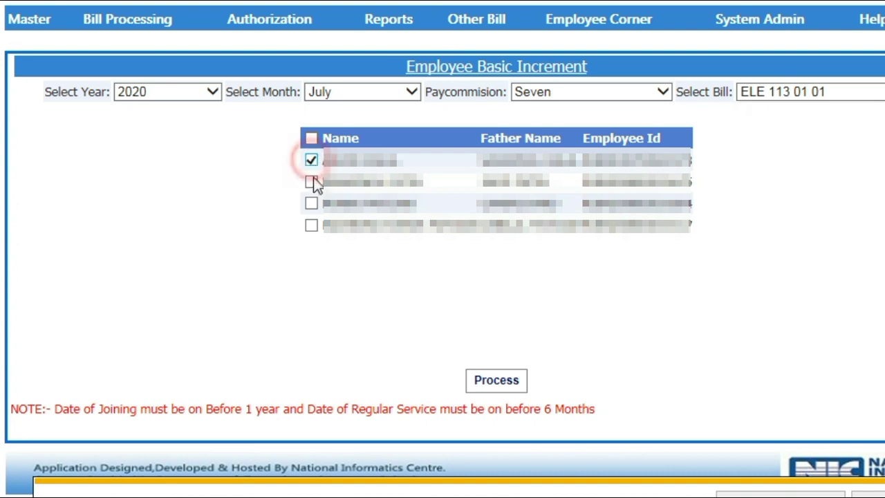
left_click(311, 182)
left_click(311, 203)
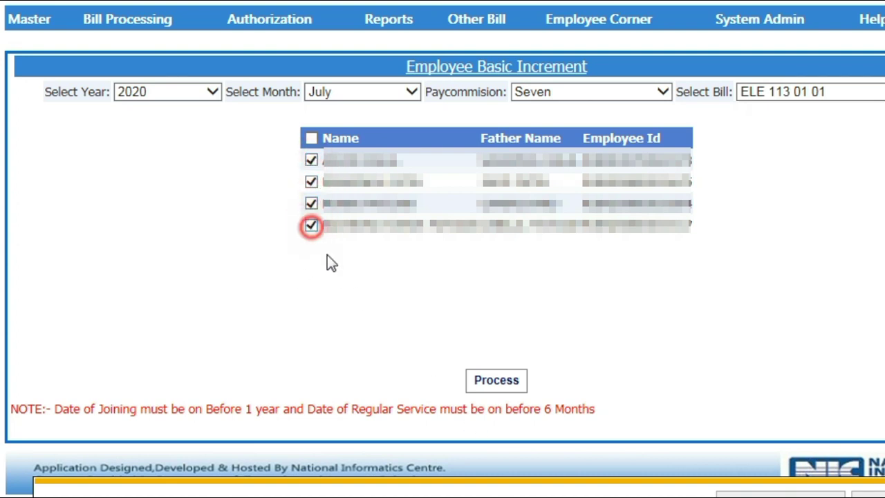
Step: Process the July 2020 increments, confirm success, then go to Salary Preparation's Employee Pay Details
left_click(497, 382)
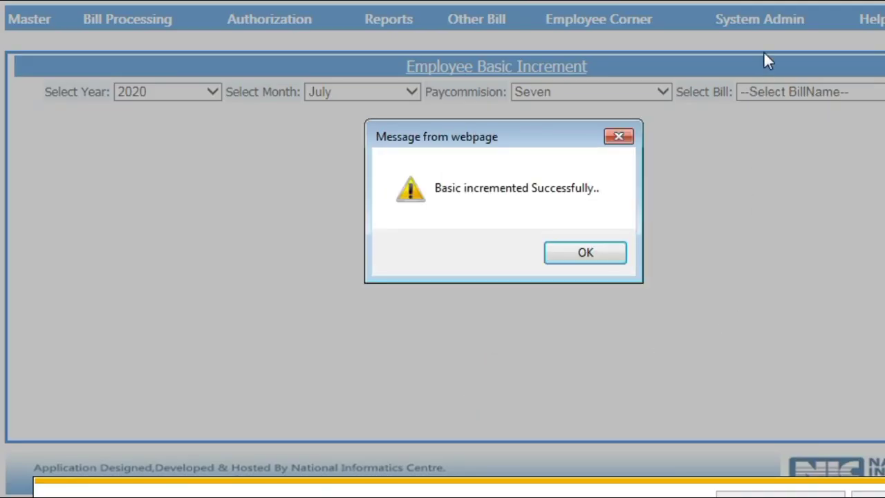
left_click(590, 255)
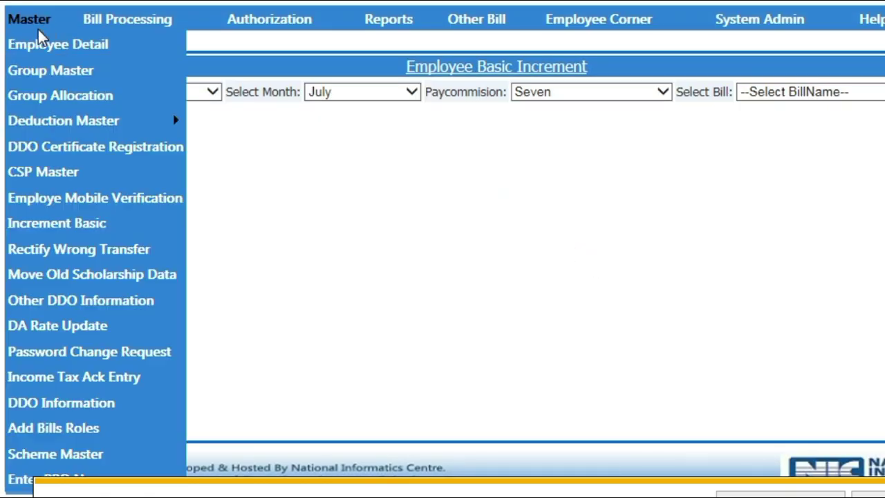
mouse_move(135, 27)
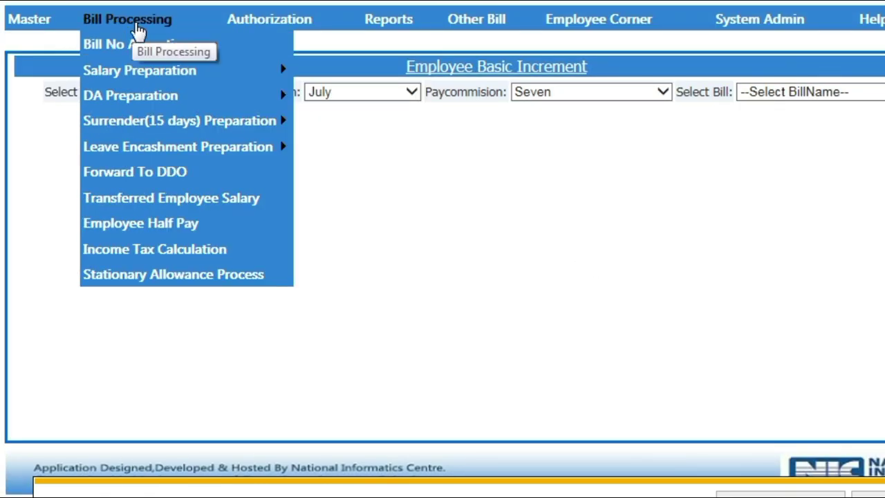
mouse_move(131, 109)
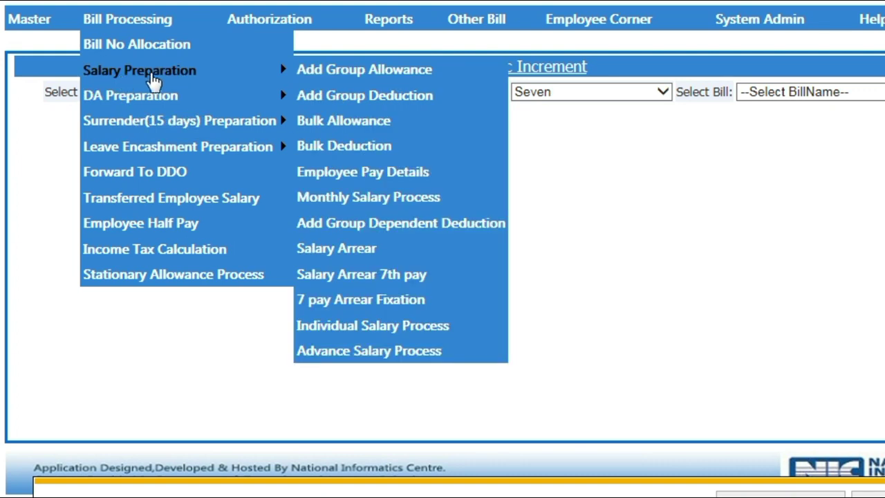
mouse_move(166, 75)
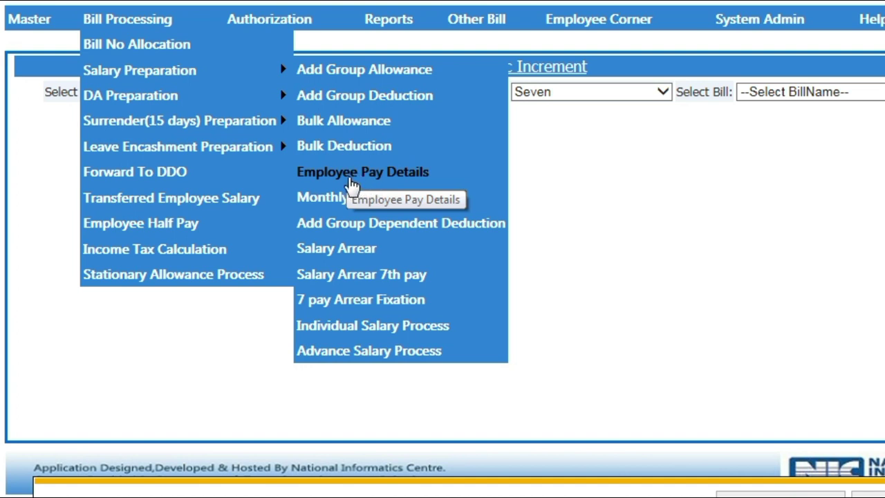
left_click(384, 179)
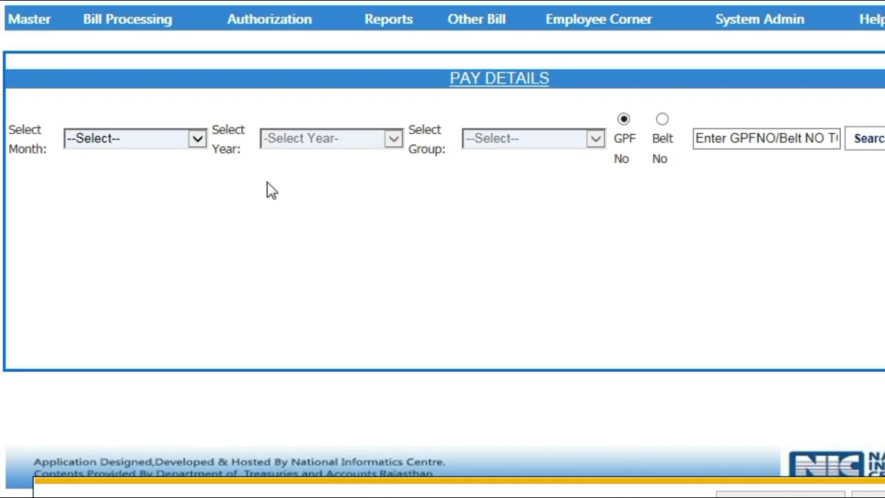
Step: Filter Pay Details to July 2020 and group ELE 1130103, then edit the employee's 39100 basic
left_click(147, 142)
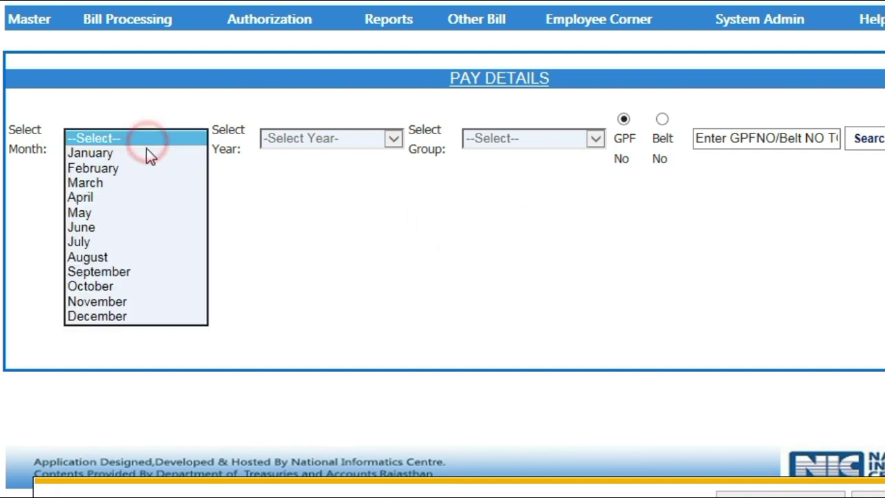
left_click(127, 244)
left_click(340, 139)
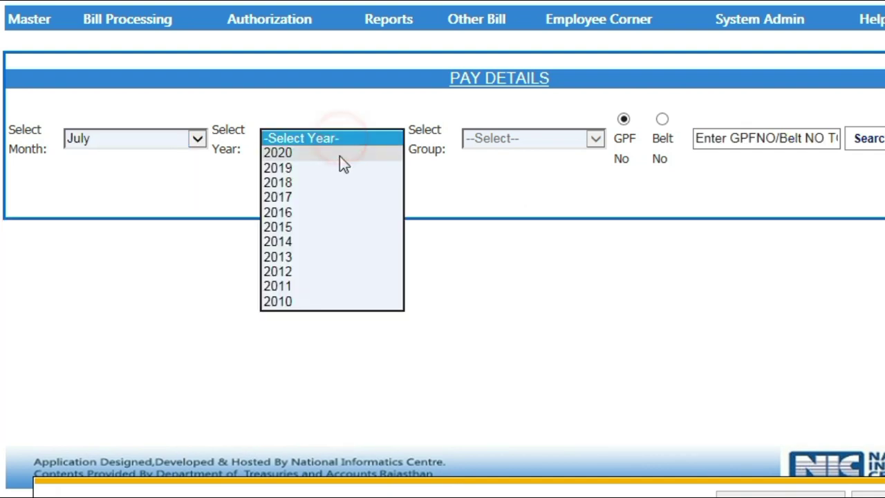
left_click(341, 155)
left_click(513, 142)
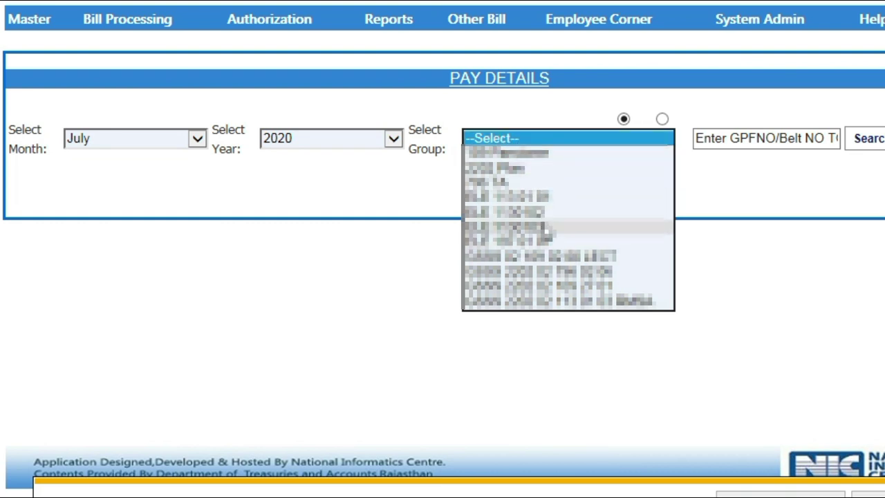
left_click(546, 229)
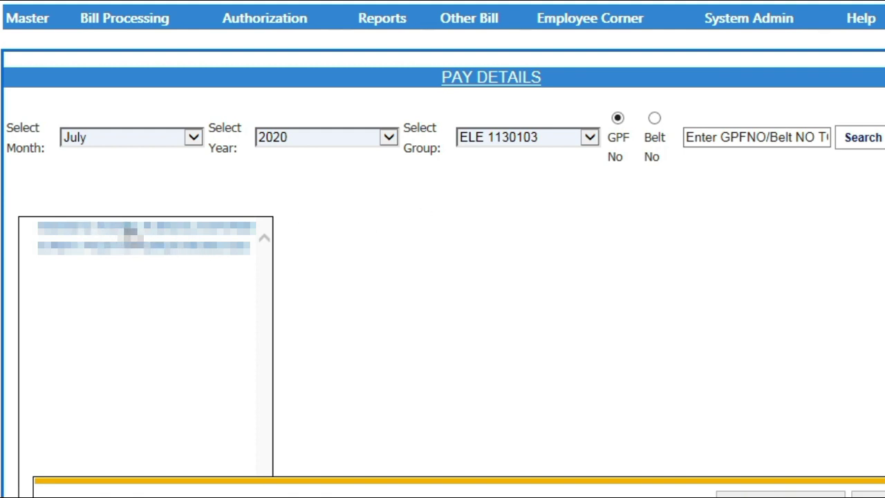
left_click(127, 229)
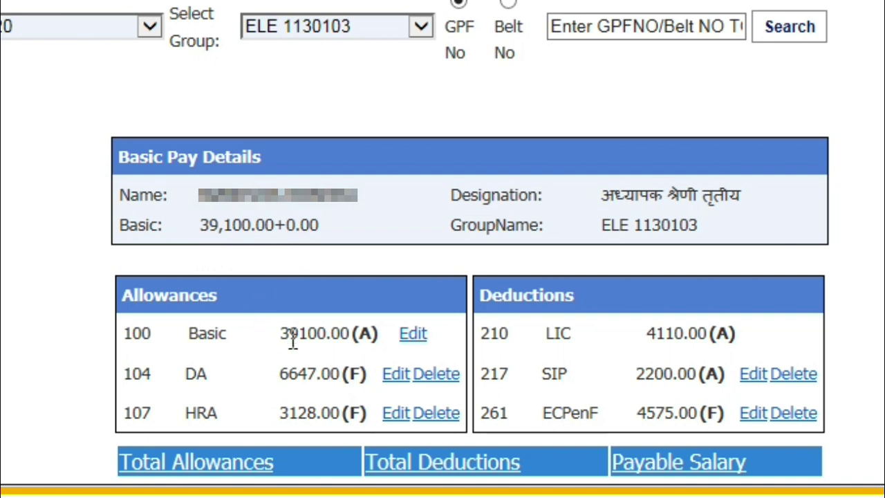
left_click(413, 335)
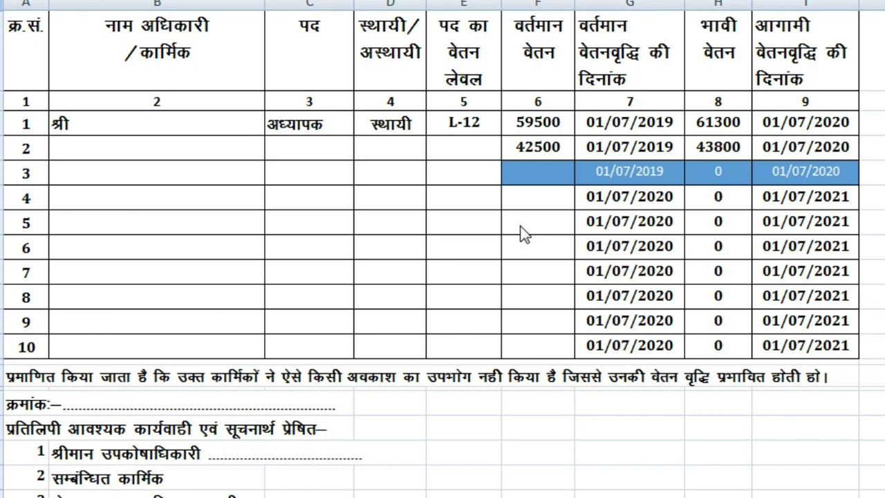
Step: Enter 39100 as row 5's current pay and verify the new pay works out to 40300
left_click(522, 222)
left_click(542, 220)
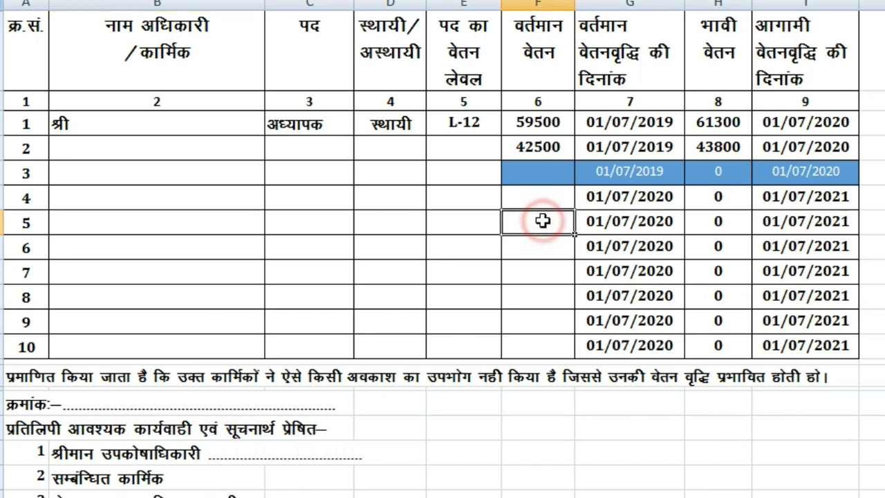
type("3")
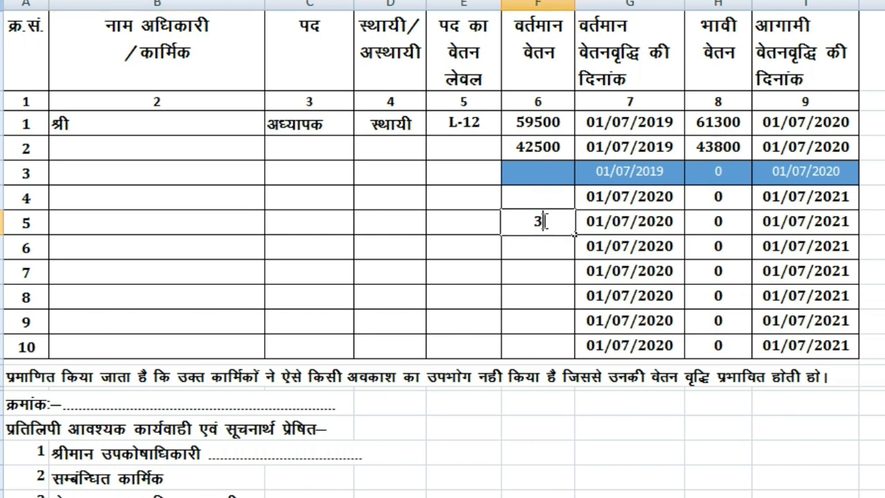
type("9100")
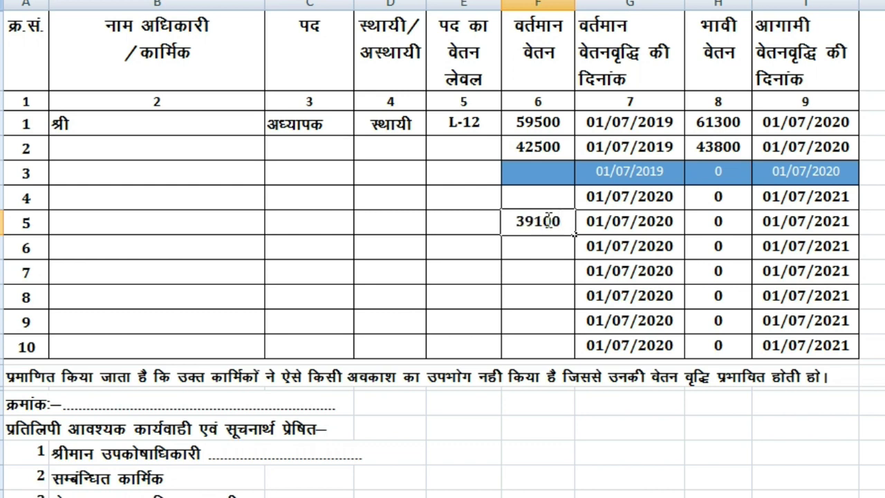
key("Tab")
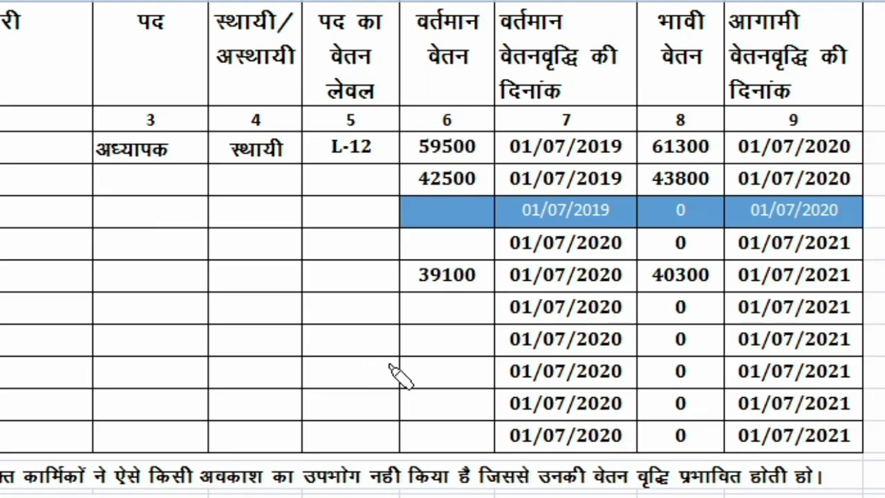
left_click_drag(349, 284, 417, 257)
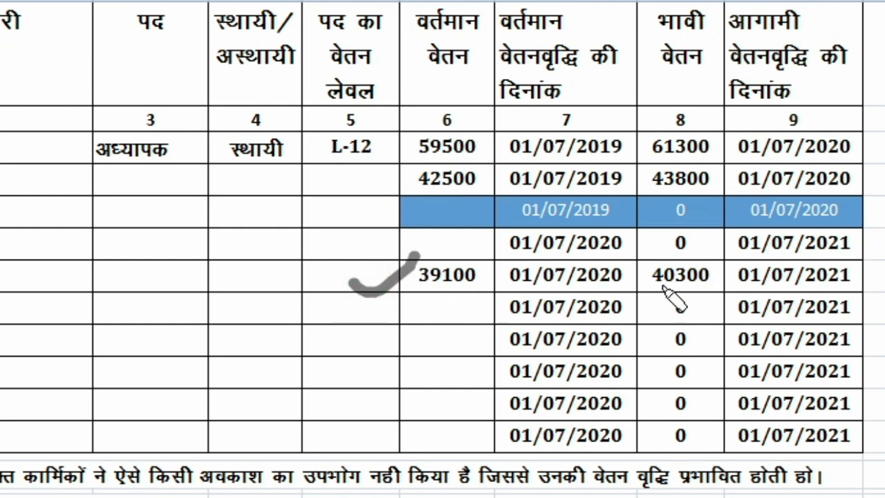
left_click_drag(664, 297, 689, 300)
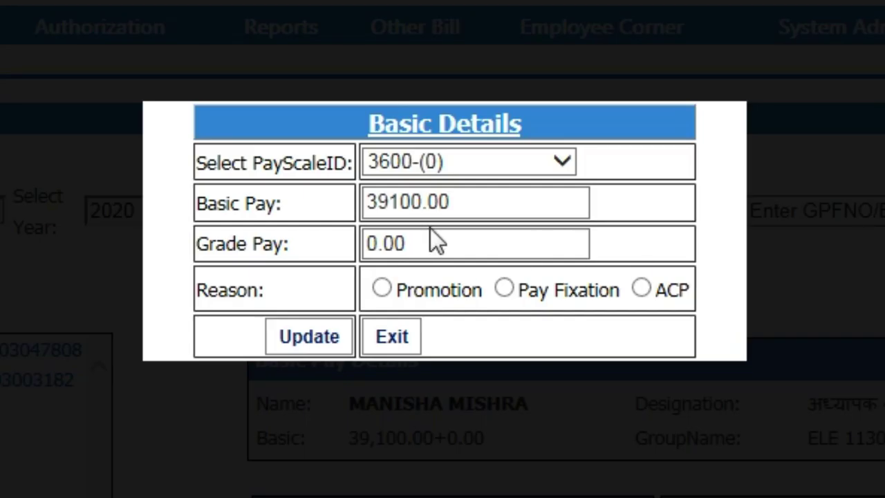
Step: Replace basic pay with 40300 under Pay Fixation, update, and confirm the alert
triple_click(455, 201)
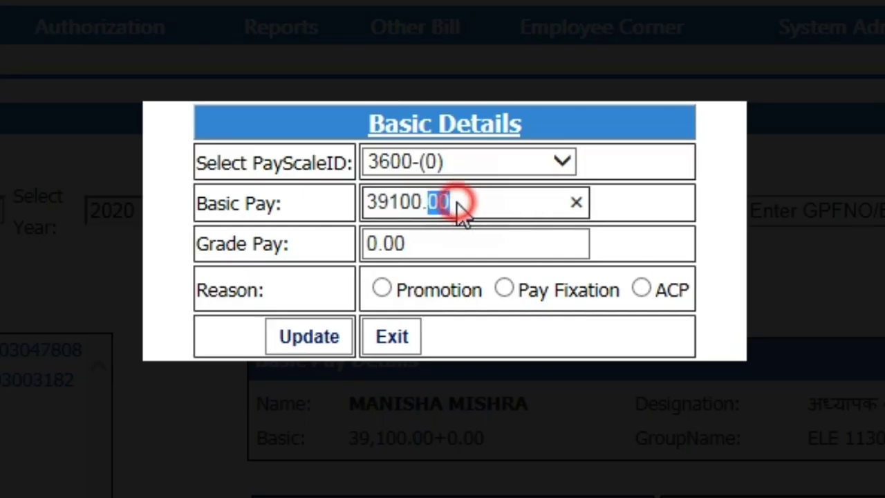
type("40300")
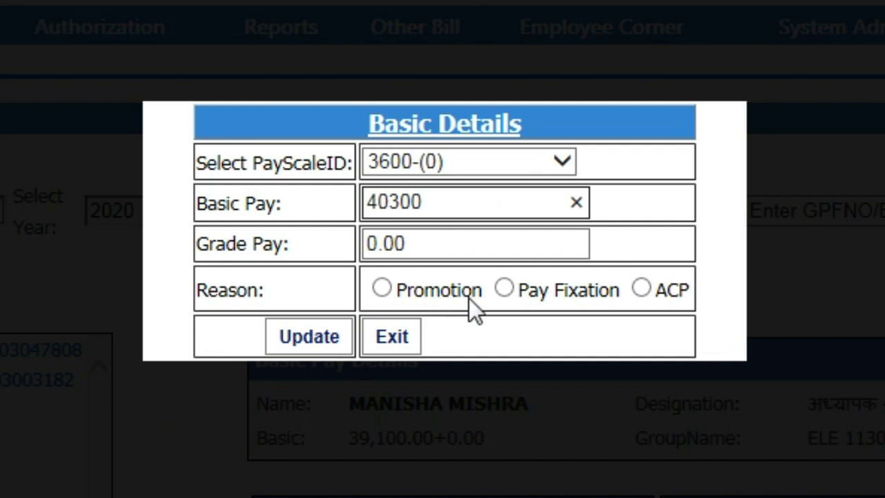
left_click(503, 289)
left_click(304, 337)
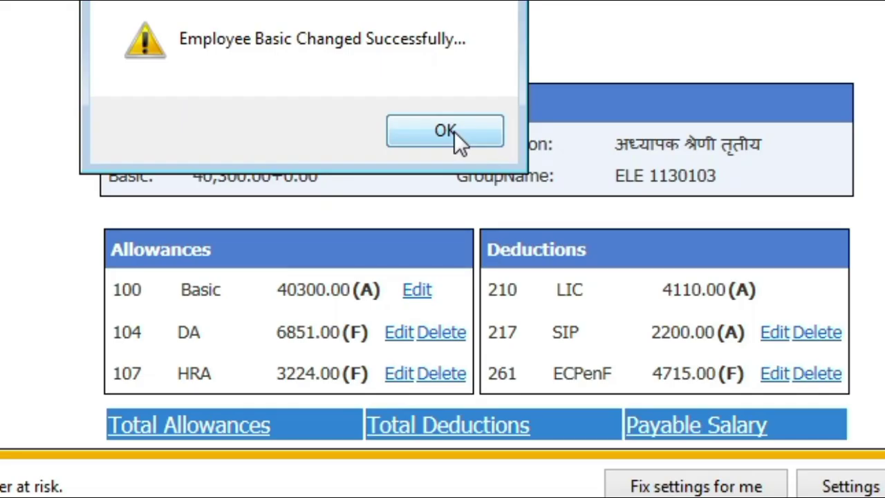
left_click(477, 302)
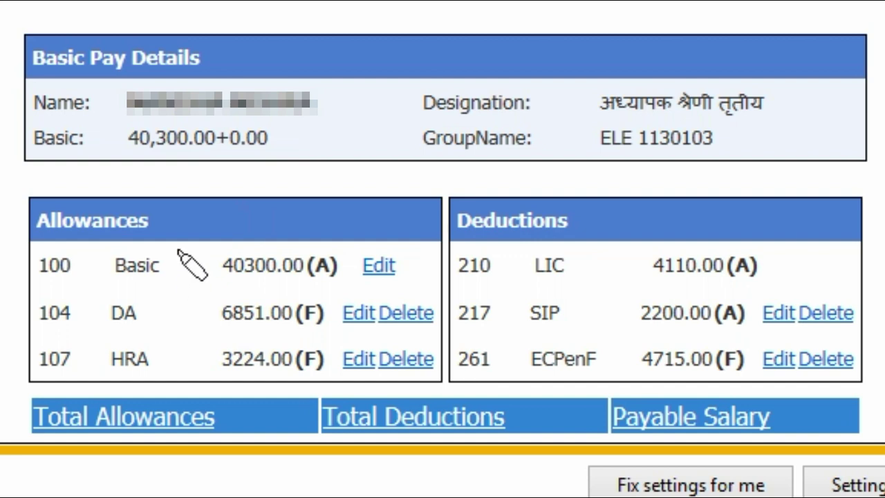
left_click_drag(166, 253, 302, 181)
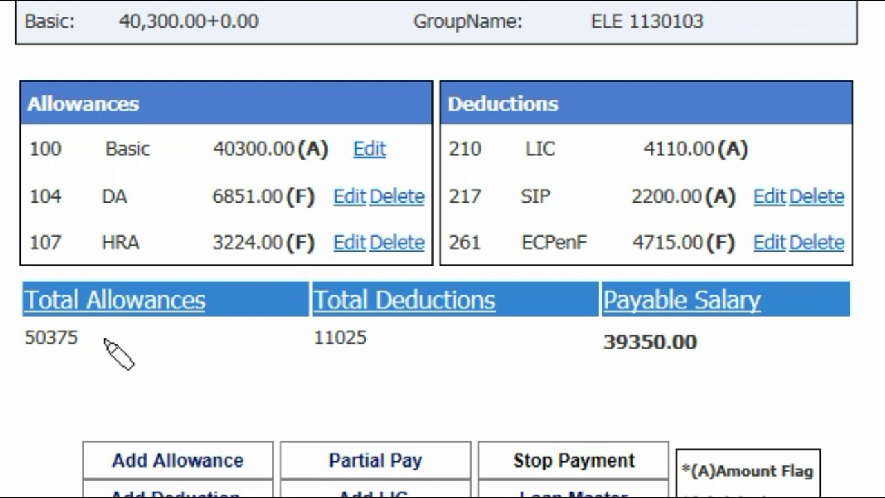
left_click_drag(104, 338, 204, 330)
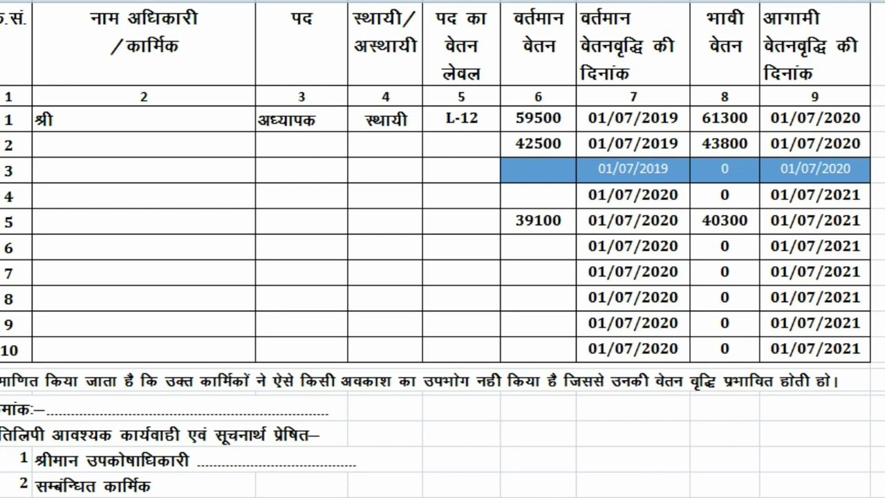
Step: Type the employee's full name after श्री in row 1's name cell in column B
left_click(100, 119)
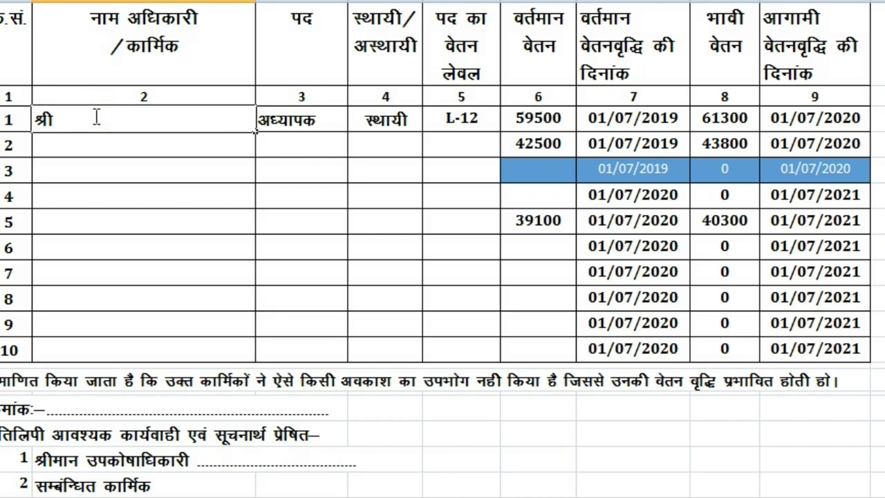
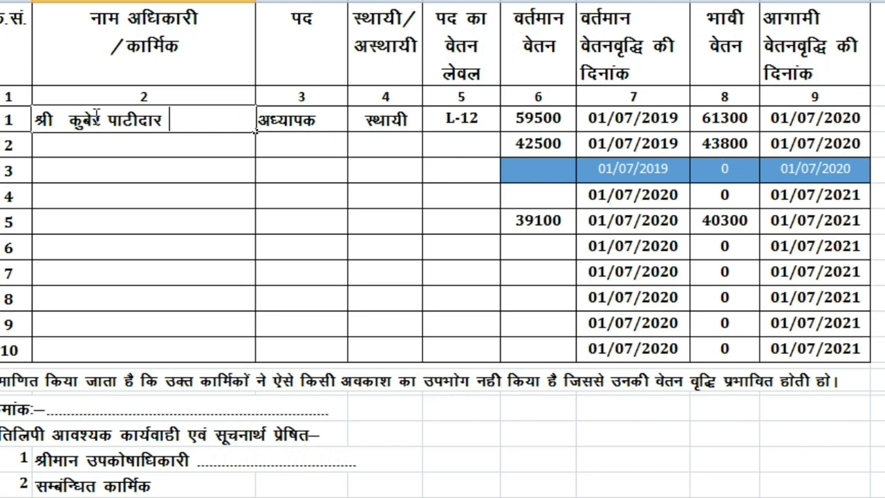